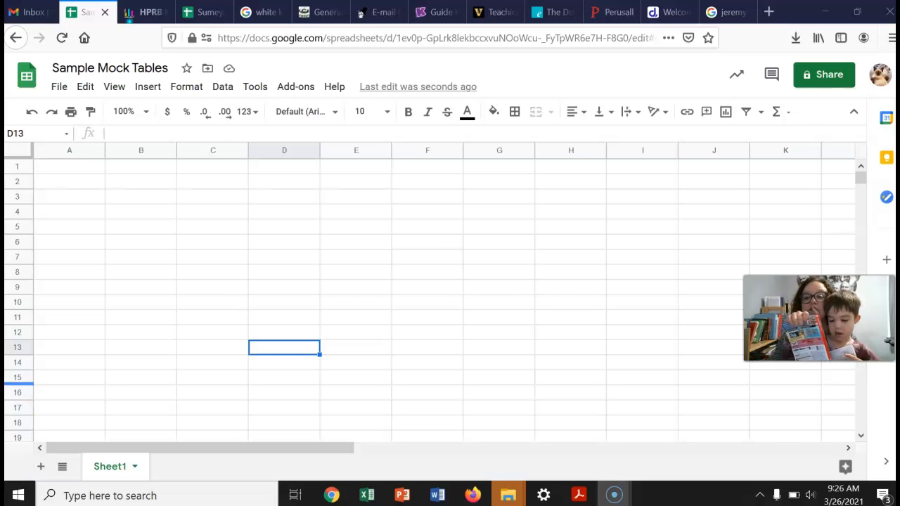
Add two new sheets to the spreadsheet
{"action": "left_click", "coordinate": [80, 164]}
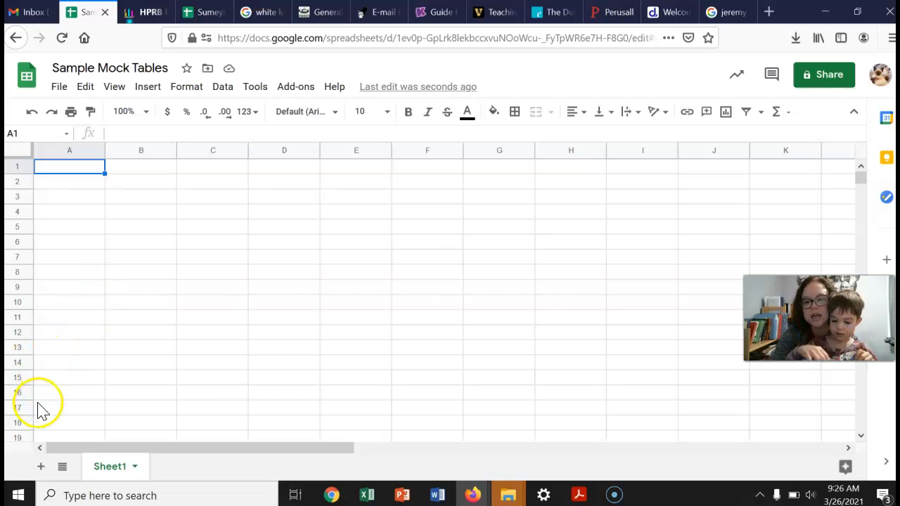
{"action": "left_click", "coordinate": [41, 468]}
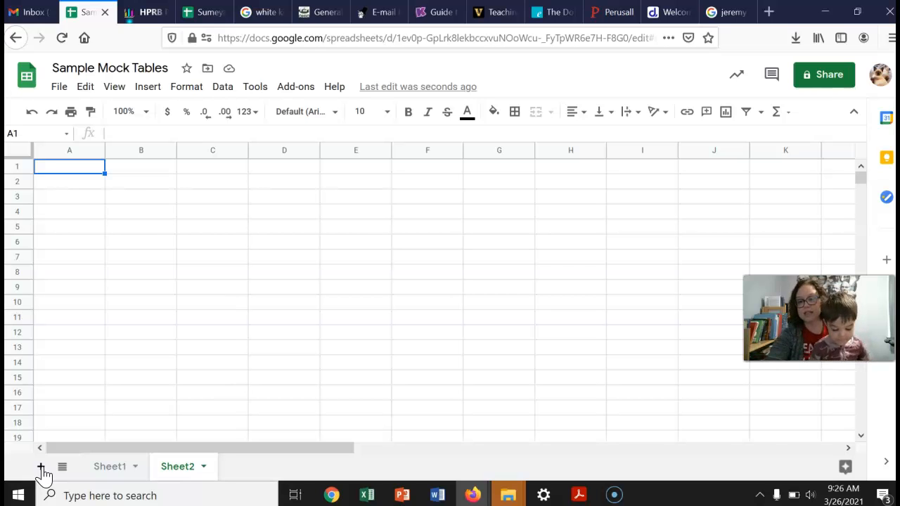
{"action": "left_click", "coordinate": [41, 467]}
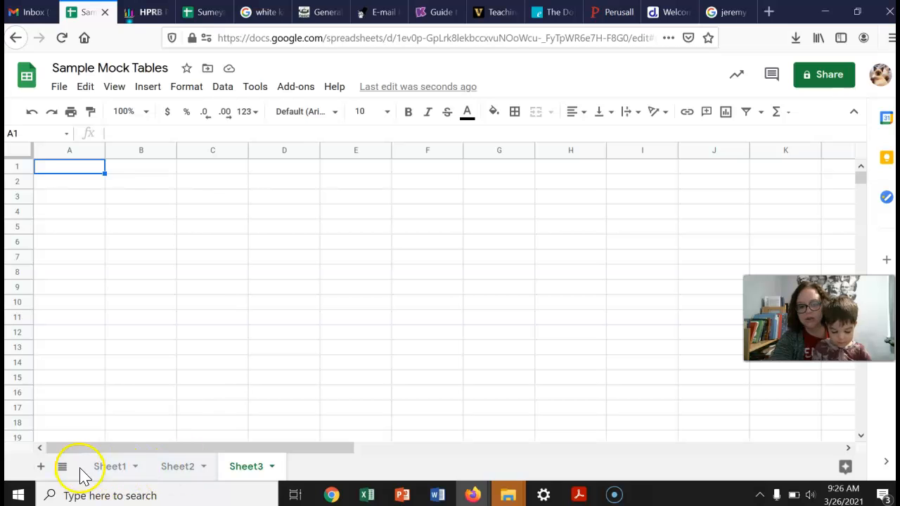
Rename the first sheet to "Descriptive Statistics"
{"action": "right_click", "coordinate": [105, 470]}
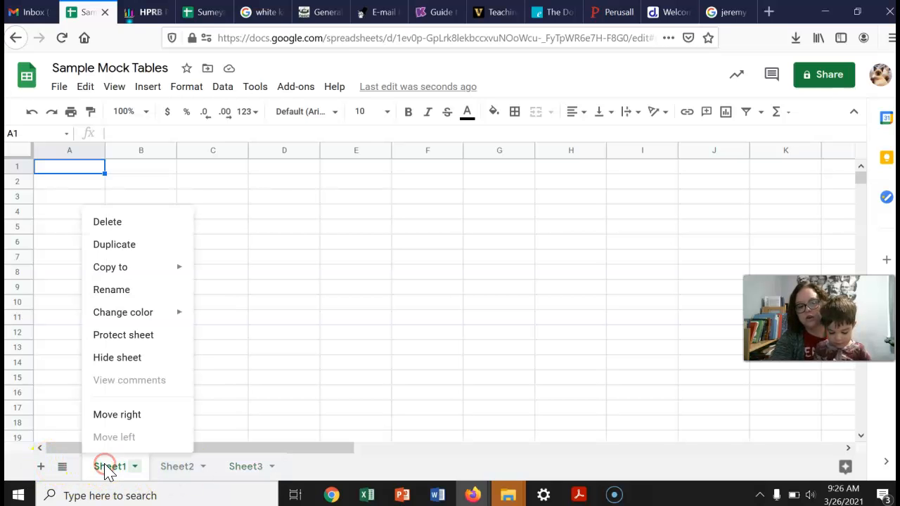
{"action": "left_click", "coordinate": [120, 291]}
{"action": "type", "text": "Descri"}
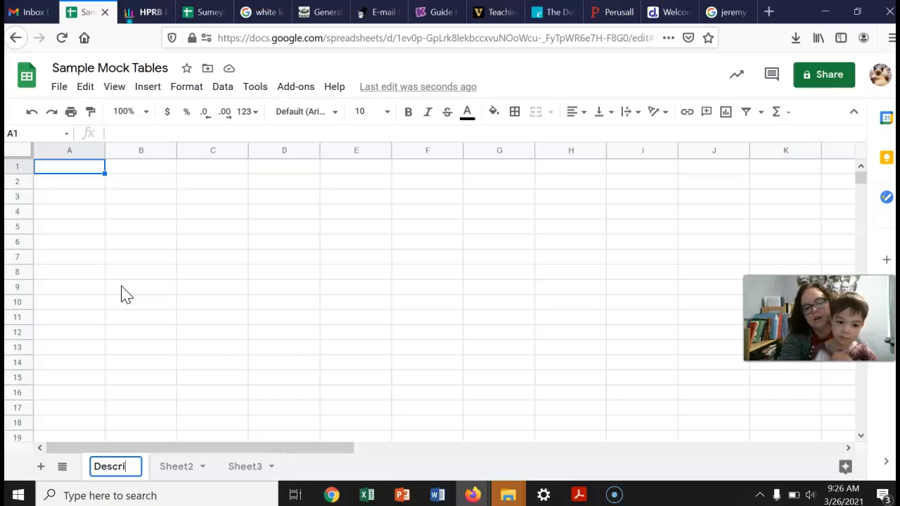
{"action": "type", "text": "ptive Statistics"}
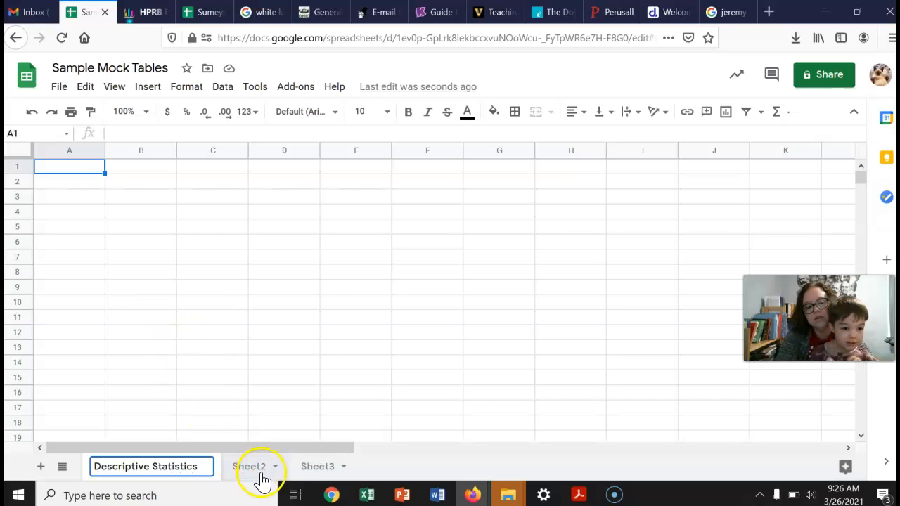
Rename the second sheet to "Crosstabs tables"
{"action": "right_click", "coordinate": [262, 481]}
{"action": "mouse_move", "coordinate": [279, 325]}
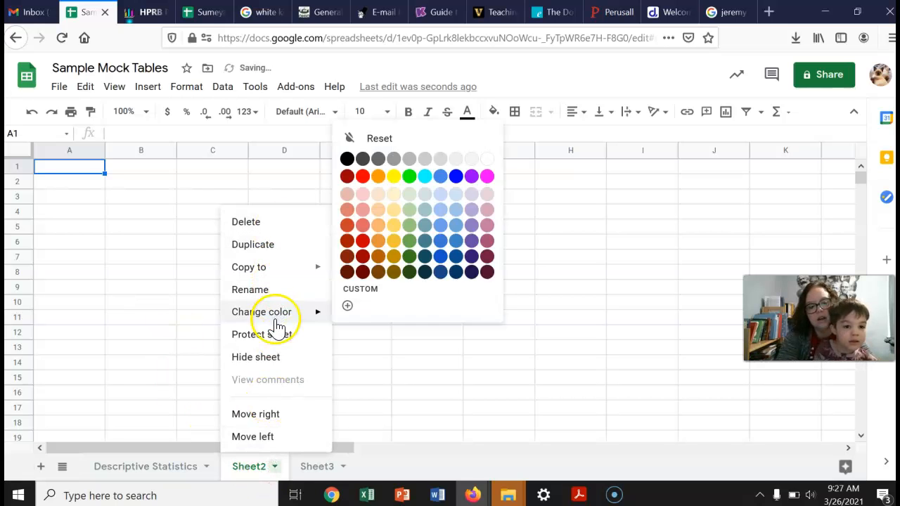
{"action": "left_click", "coordinate": [256, 288]}
{"action": "type", "text": "Crosstabs tables"}
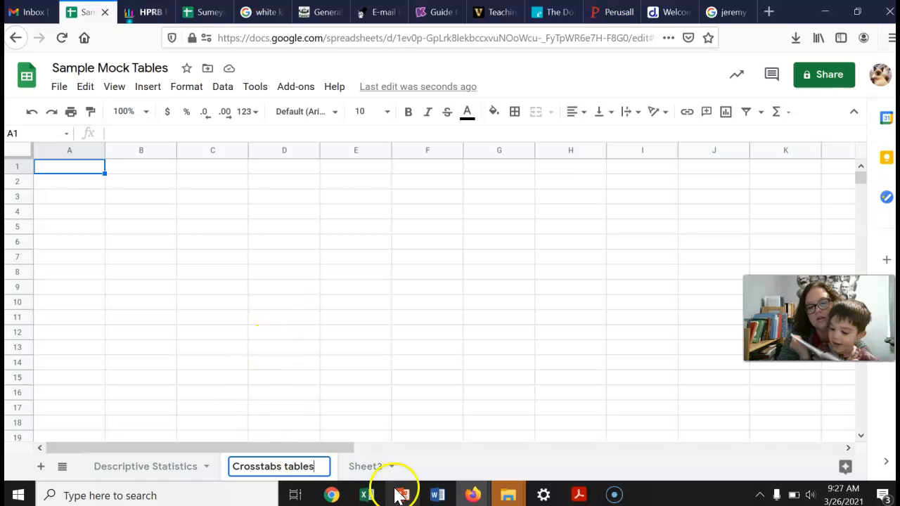
Rename the third sheet to "Regression table"
{"action": "right_click", "coordinate": [359, 459]}
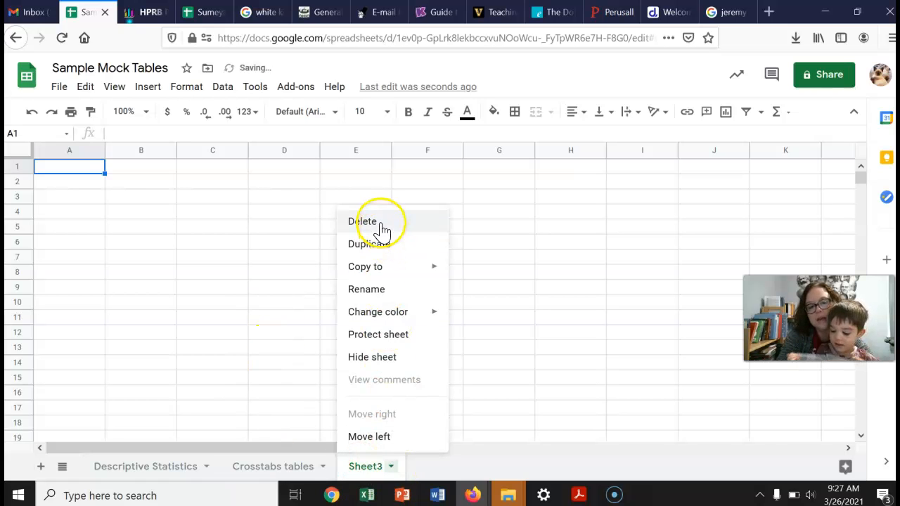
{"action": "left_click", "coordinate": [376, 295]}
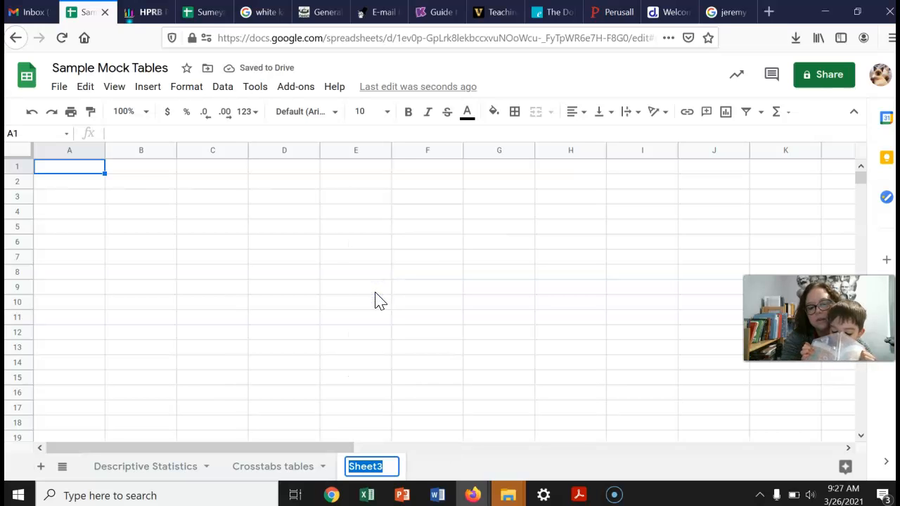
{"action": "type", "text": "Regression "}
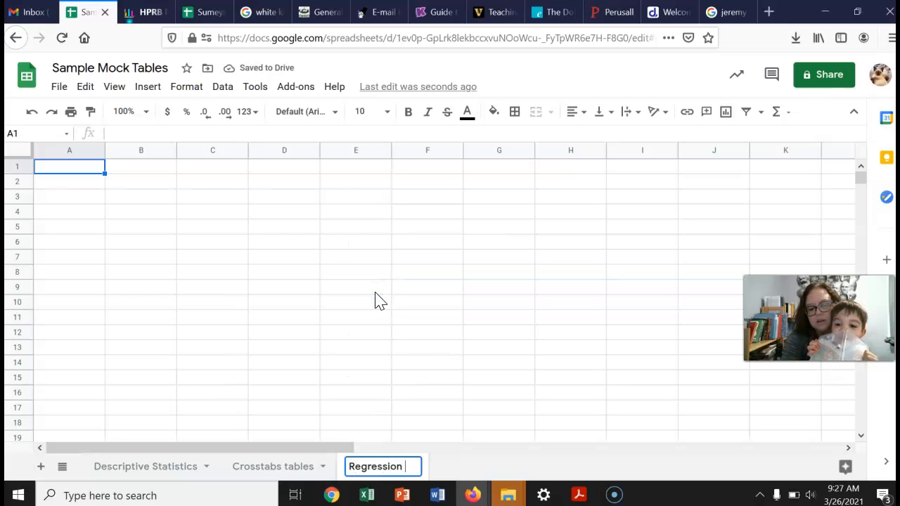
{"action": "type", "text": "table"}
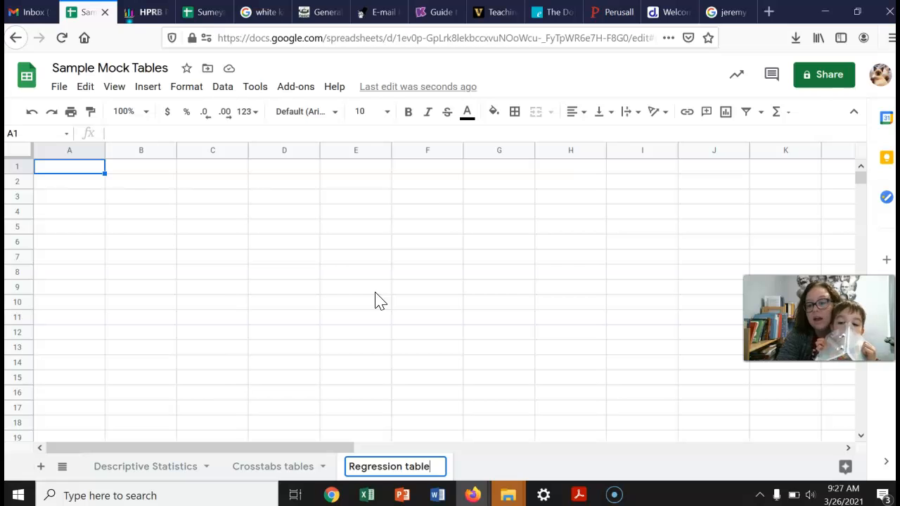
{"action": "left_click", "coordinate": [492, 471]}
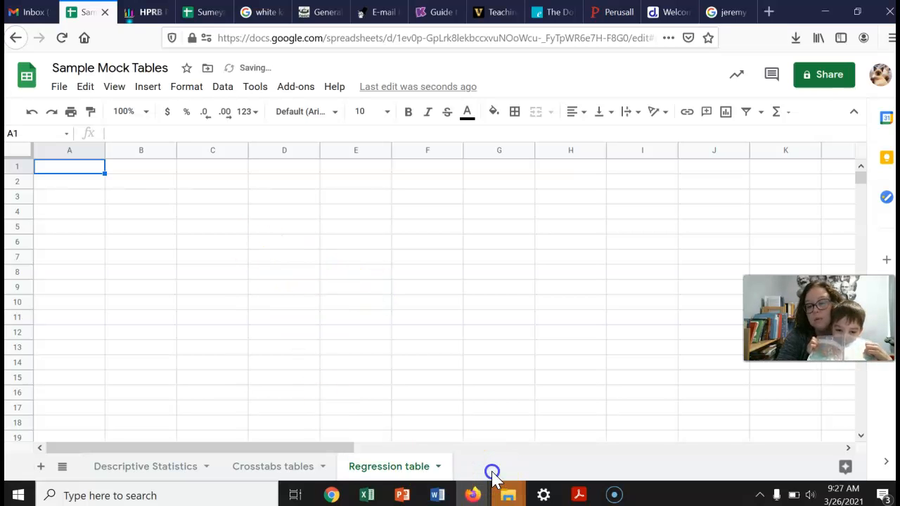
Enter the title "Table 1. Descriptive Statistics for IV, DV, and otherfactors." in cell A1 of the Regression table sheet
{"action": "left_click", "coordinate": [69, 167]}
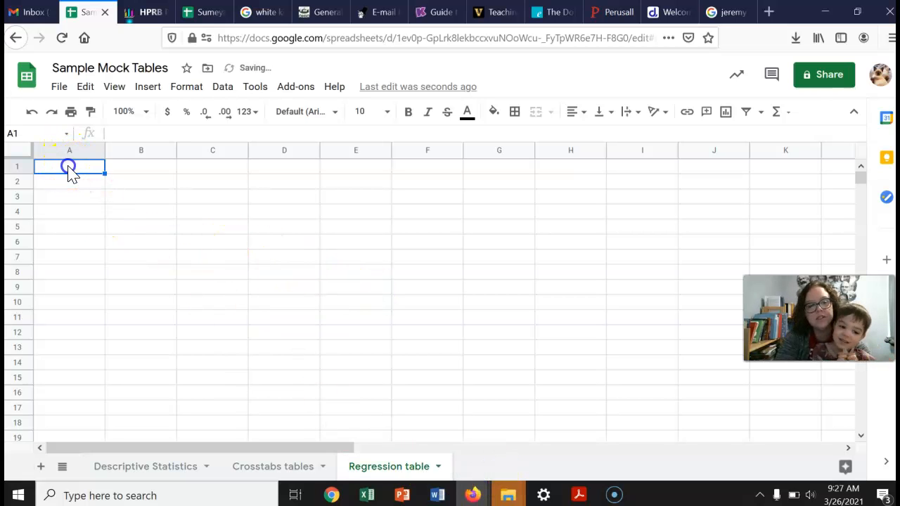
{"action": "type", "text": "Table."}
{"action": "key", "text": "BackSpace"}
{"action": "type", "text": "1"}
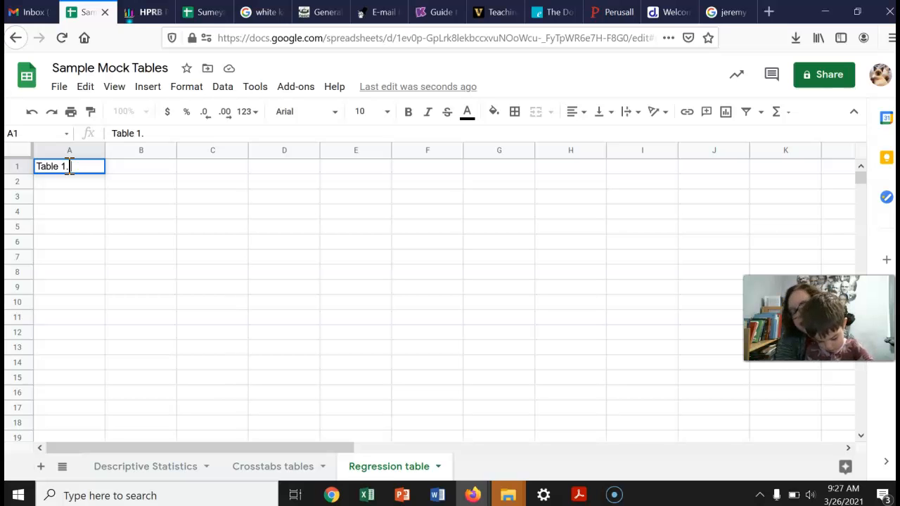
{"action": "type", "text": ". Descriptiv"}
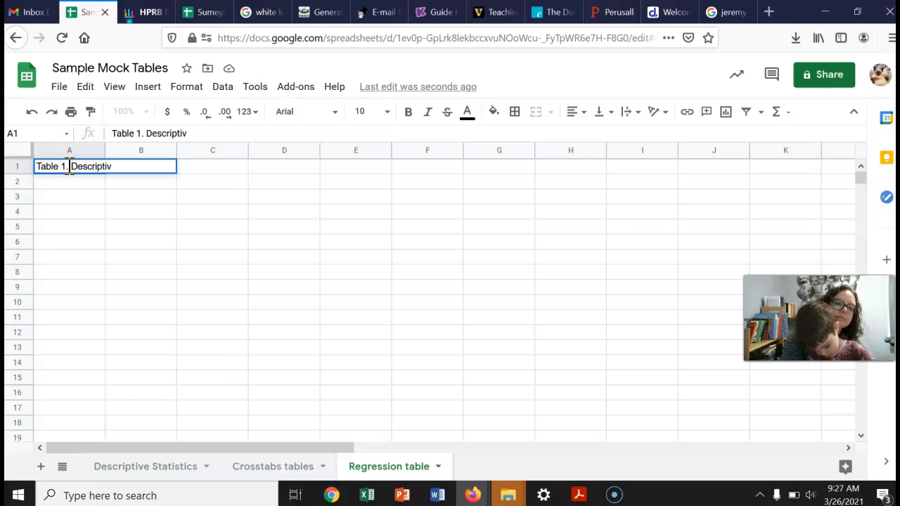
{"action": "type", "text": "e "}
{"action": "type", "text": "Statisti"}
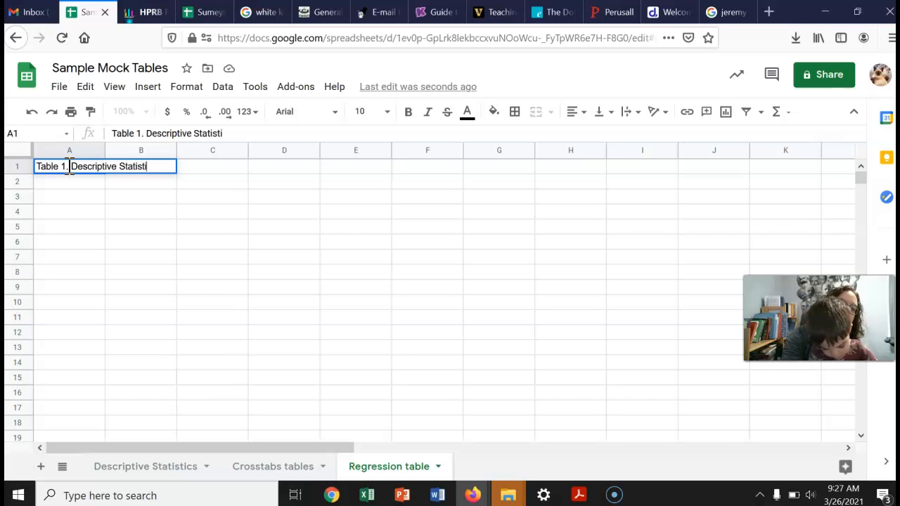
{"action": "type", "text": "cs for"}
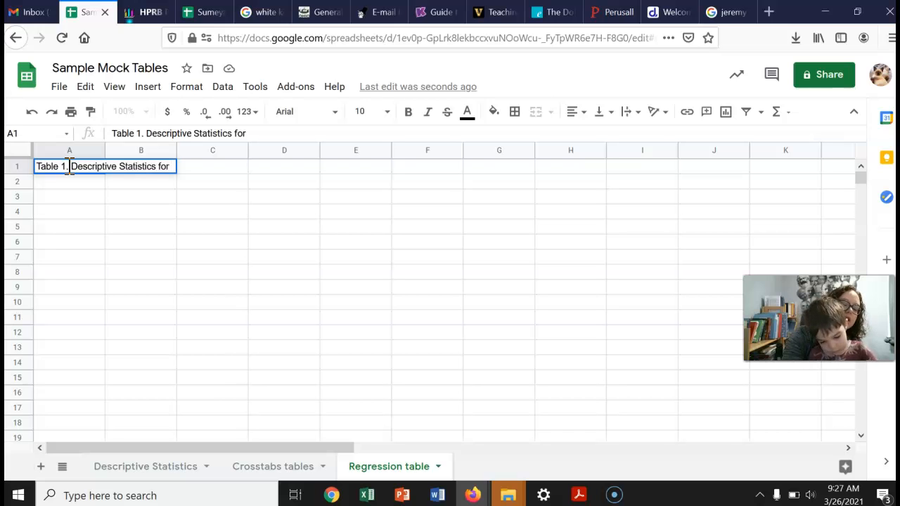
{"action": "type", "text": " IvV, "}
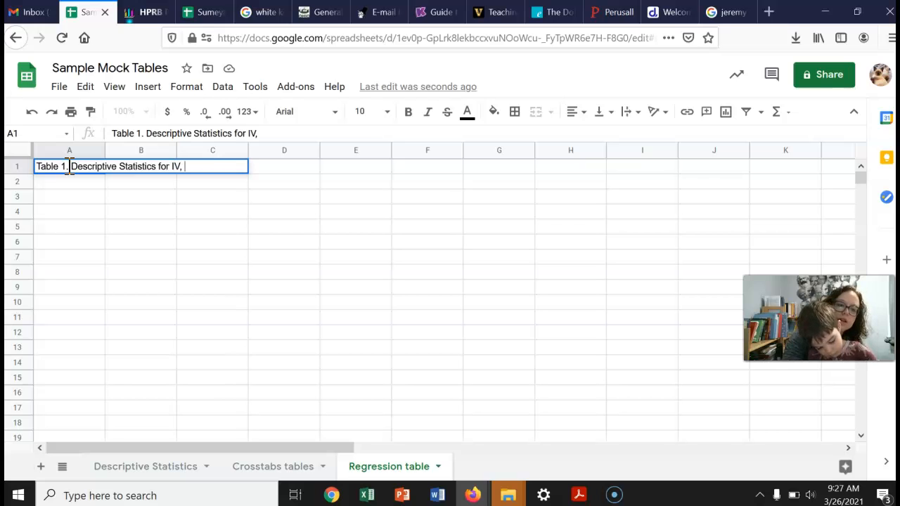
{"action": "type", "text": "DV, and other"}
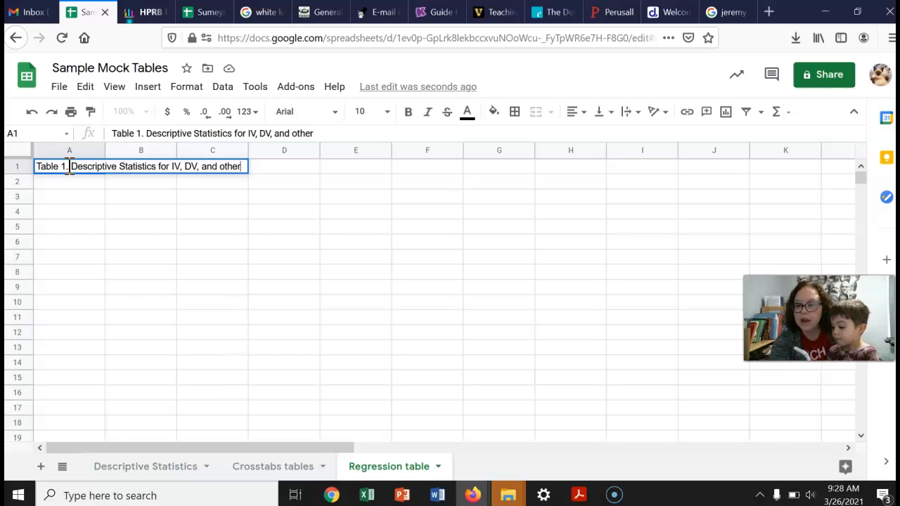
{"action": "type", "text": "factors."}
{"action": "key", "text": "Return"}
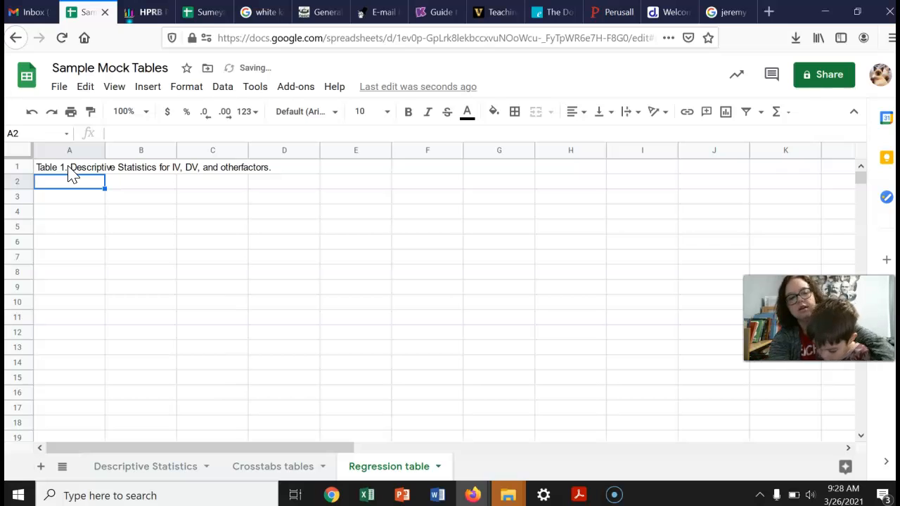
Enter the column header "Frequency" in cell B2
{"action": "key", "text": "Tab"}
{"action": "type", "text": "Frequency"}
{"action": "key", "text": "Tab"}
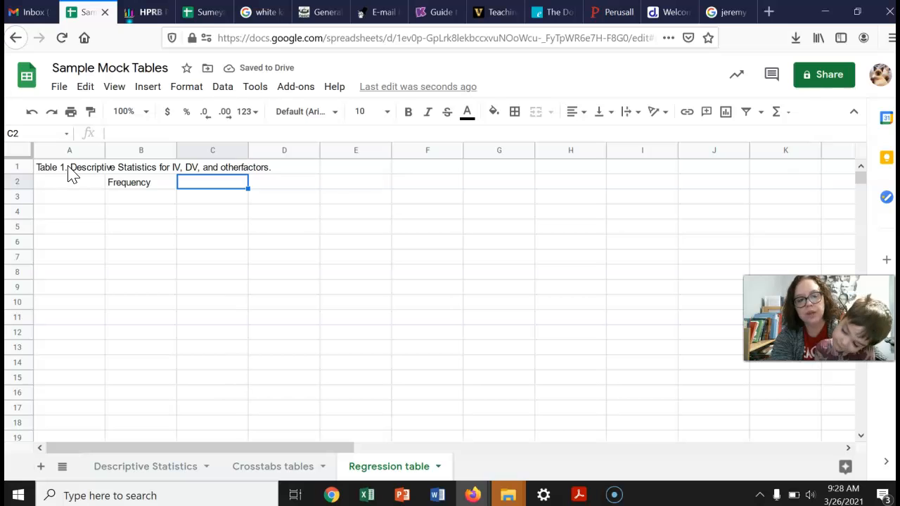
Enter the italic label "Independent variables" in cell A3 and autofit column A to its contents
{"action": "left_click", "coordinate": [66, 204]}
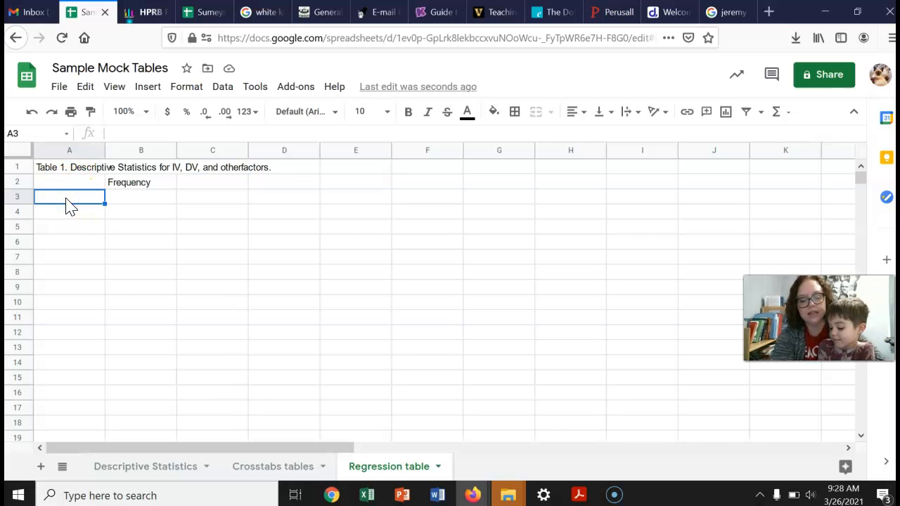
{"action": "key", "text": "ctrl+i"}
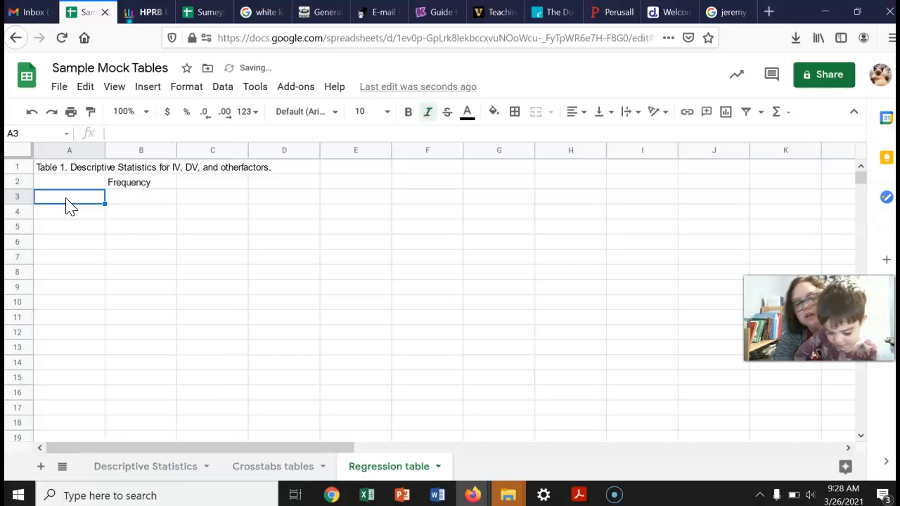
{"action": "type", "text": "Independent "}
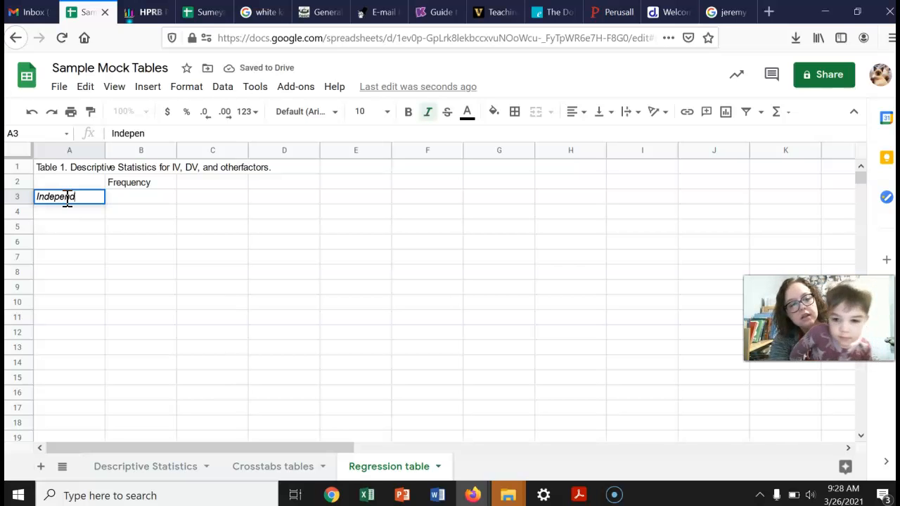
{"action": "type", "text": "variable"}
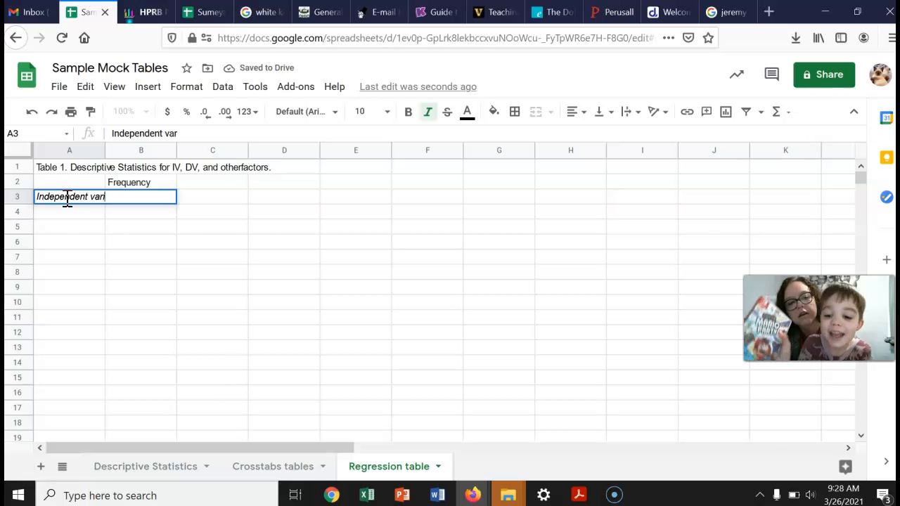
{"action": "type", "text": "s"}
{"action": "left_click", "coordinate": [137, 214]}
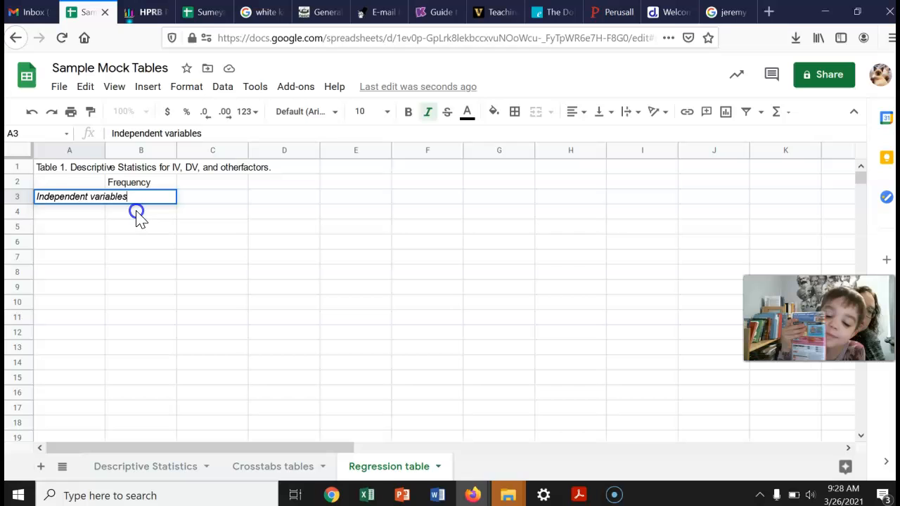
{"action": "double_click", "coordinate": [105, 150]}
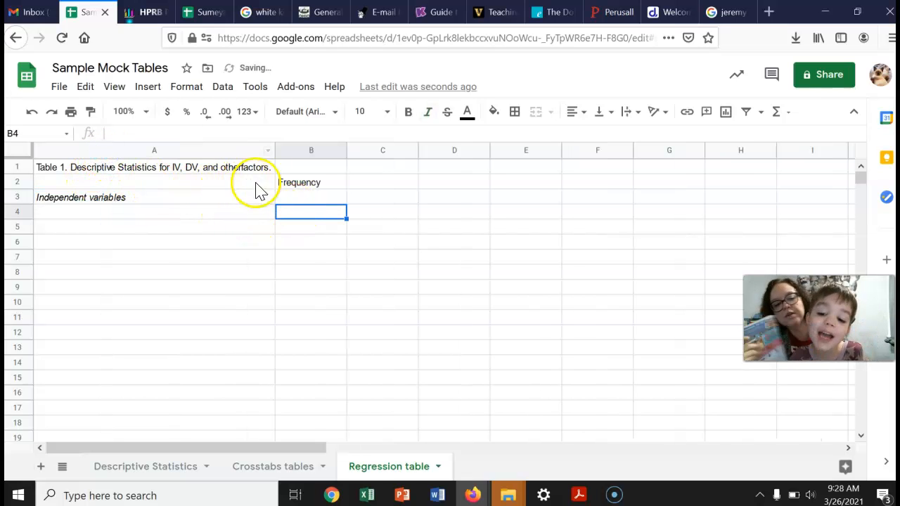
Enter the column headers "Mean" in C2 and "Standard deviation" in D2
{"action": "left_click", "coordinate": [365, 173]}
{"action": "left_click", "coordinate": [366, 184]}
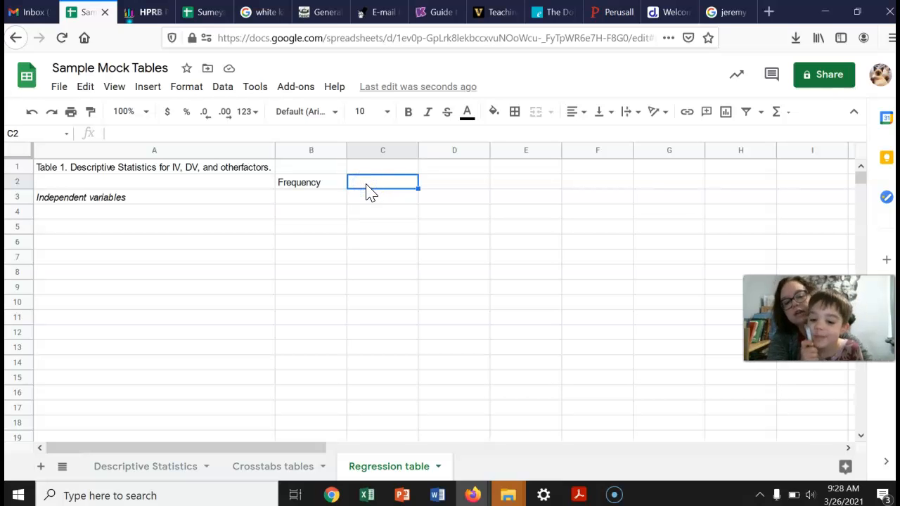
{"action": "type", "text": "Mean"}
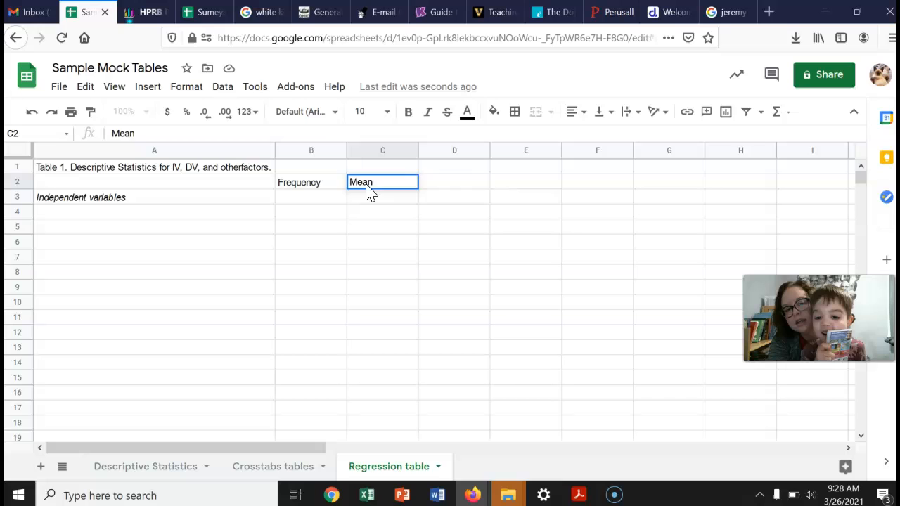
{"action": "key", "text": "Tab"}
{"action": "type", "text": "Stan"}
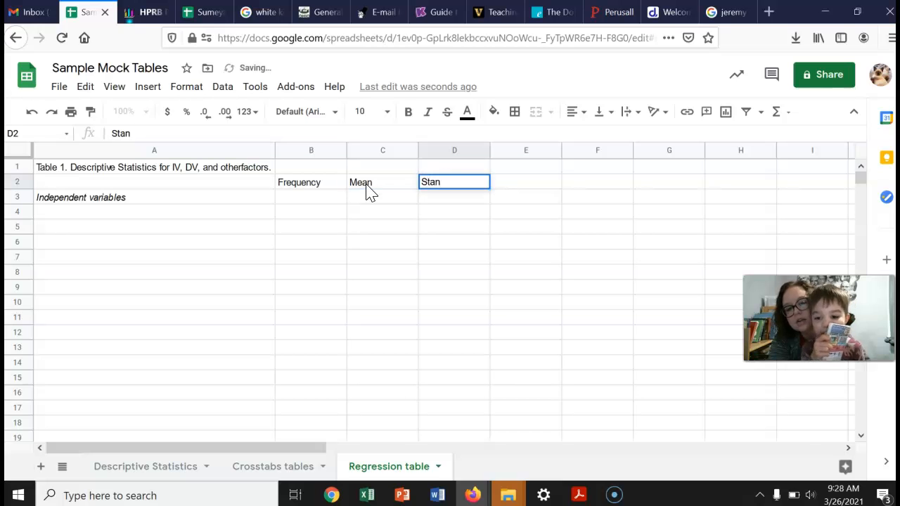
{"action": "type", "text": "dard deviation"}
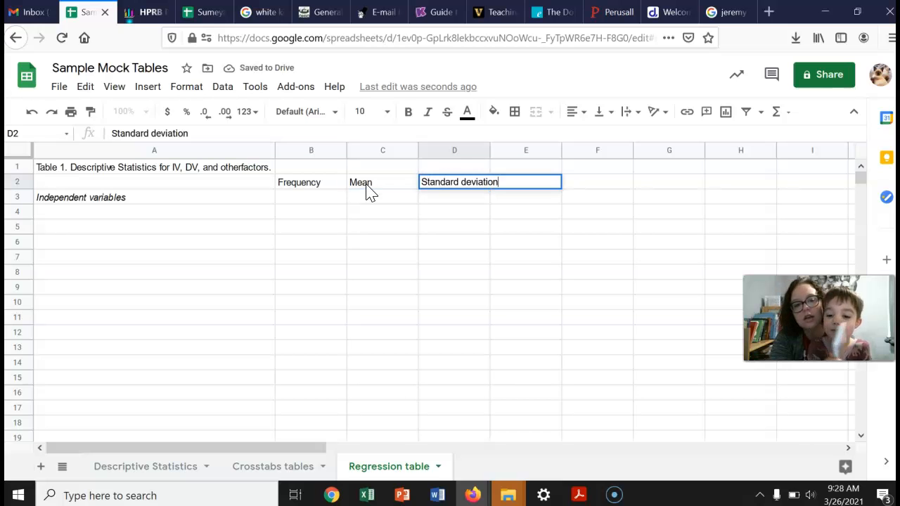
{"action": "left_click", "coordinate": [289, 167]}
Replace the label in A3 with "Descriptive variable(s)"
{"action": "left_click", "coordinate": [124, 215]}
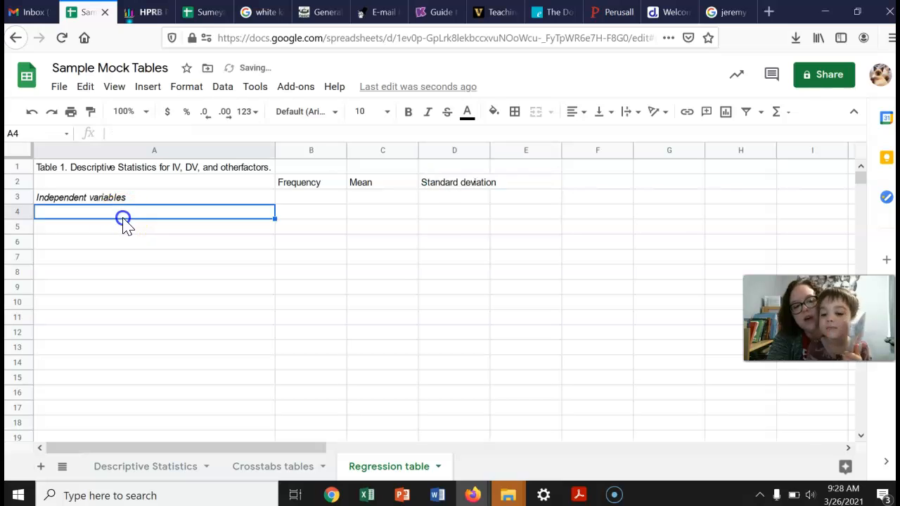
{"action": "left_click", "coordinate": [77, 202]}
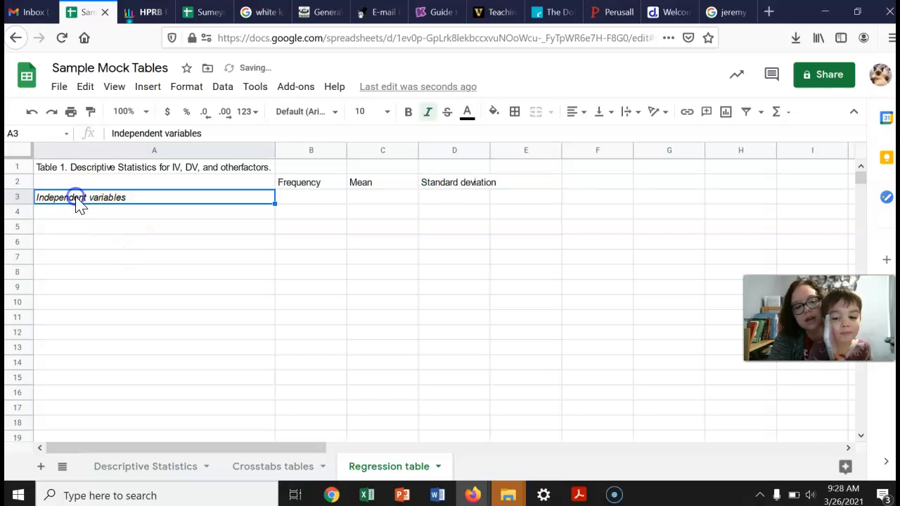
{"action": "type", "text": "De"}
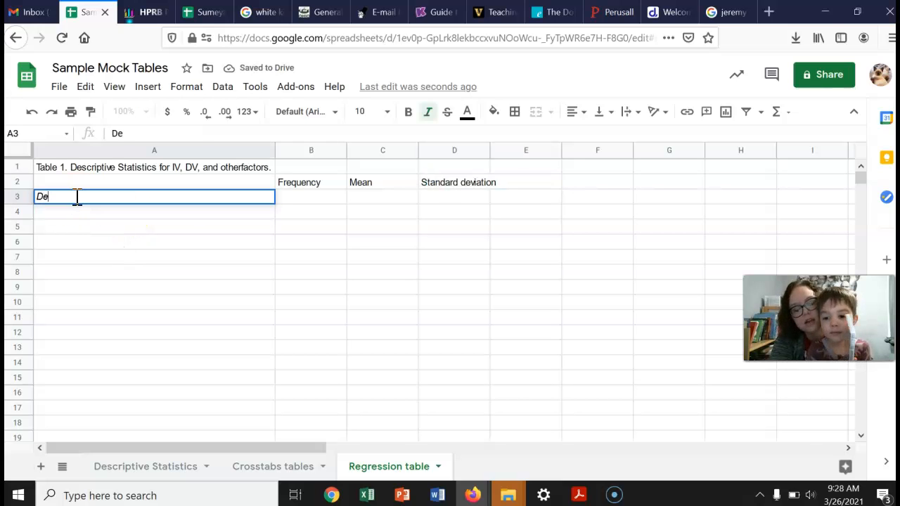
{"action": "type", "text": "scriptive v"}
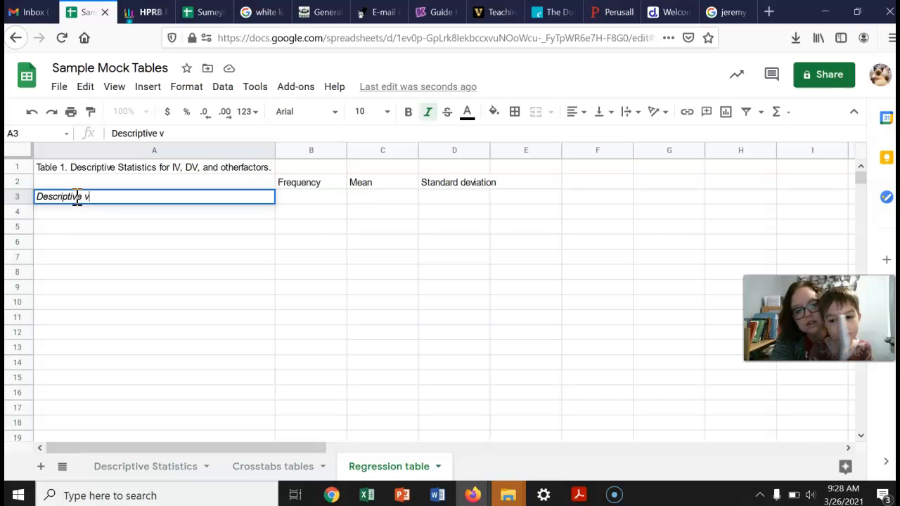
{"action": "type", "text": "ariable(s)"}
{"action": "key", "text": "Return"}
{"action": "key", "text": "Return"}
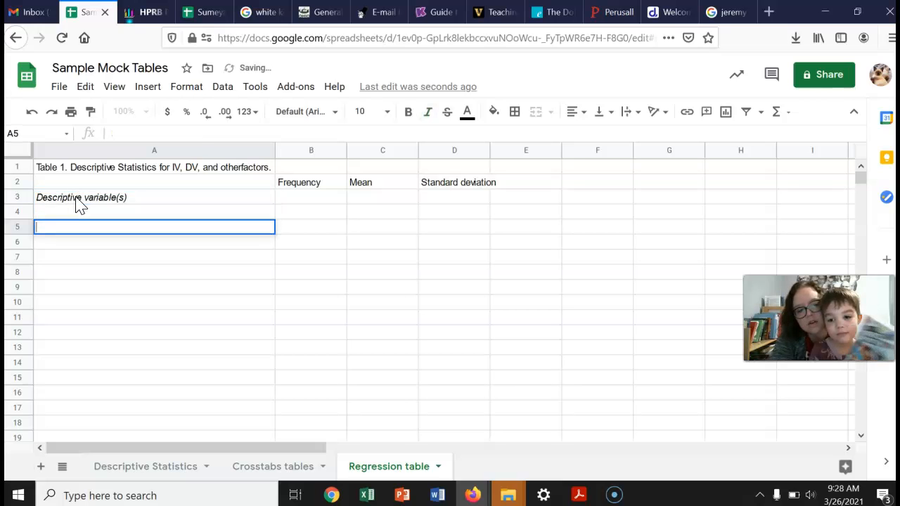
{"action": "key", "text": "Return"}
Edit the A3 label to read "Dependent variable(s)"
{"action": "left_click", "coordinate": [77, 201]}
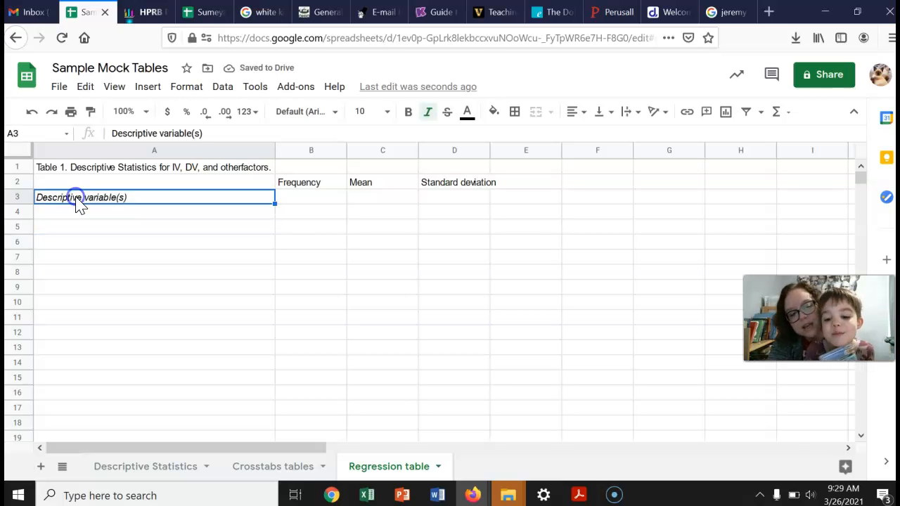
{"action": "left_click_drag", "start_coordinate": [121, 133], "coordinate": [156, 133]}
{"action": "type", "text": "pendent"}
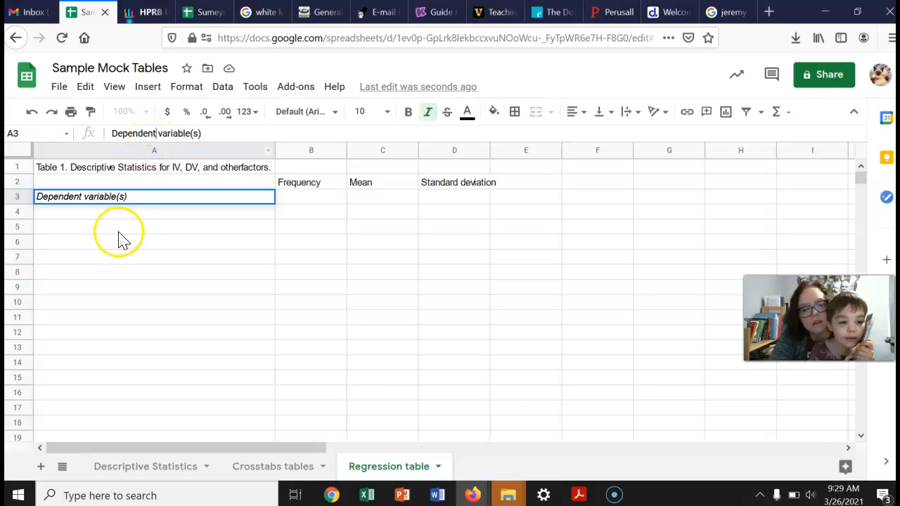
{"action": "left_click", "coordinate": [119, 241]}
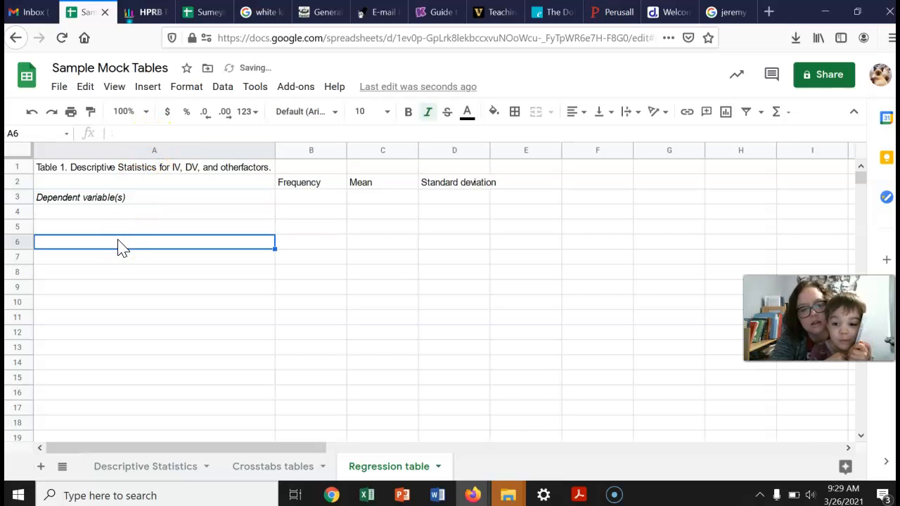
Enter the italic label "Independent variable(s)" in cell A6
{"action": "type", "text": "Independ"}
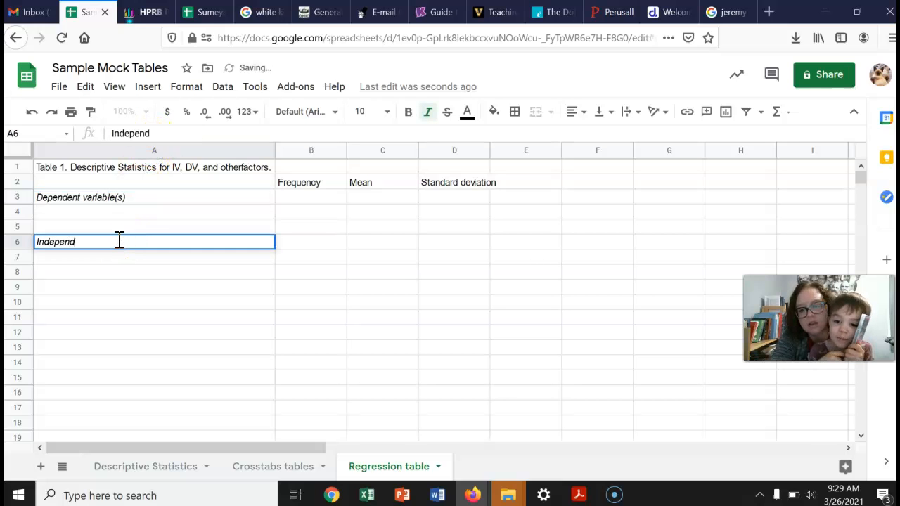
{"action": "type", "text": "ent variable(s)"}
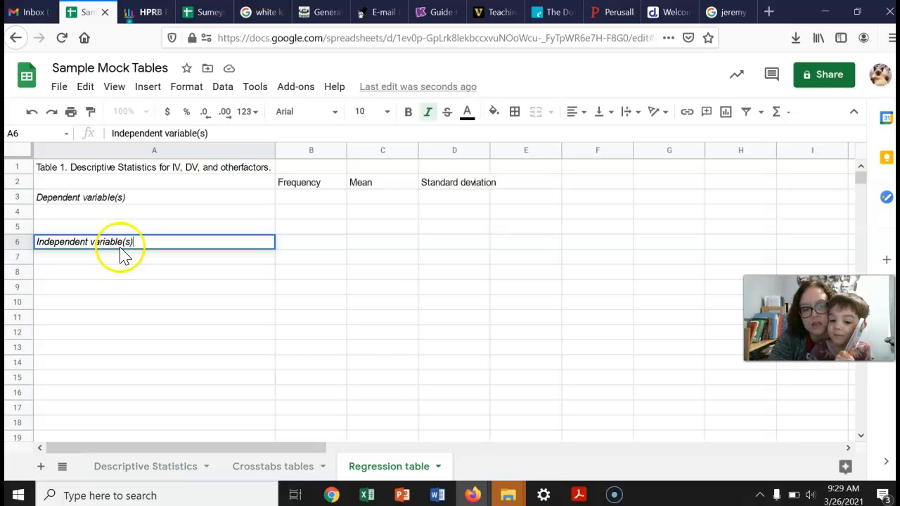
{"action": "left_click", "coordinate": [59, 259]}
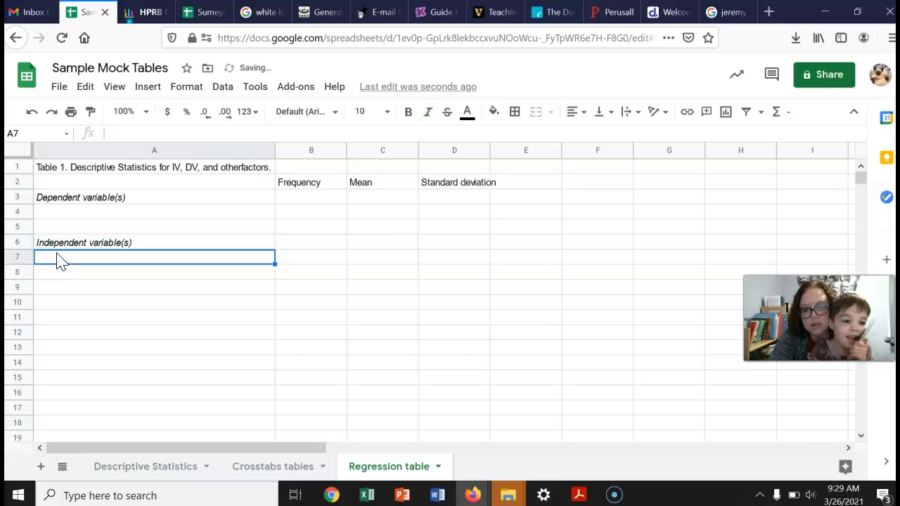
Enter the italic label "Control variable(s)" in cell A10
{"action": "key", "text": "Down"}
{"action": "key", "text": "Down"}
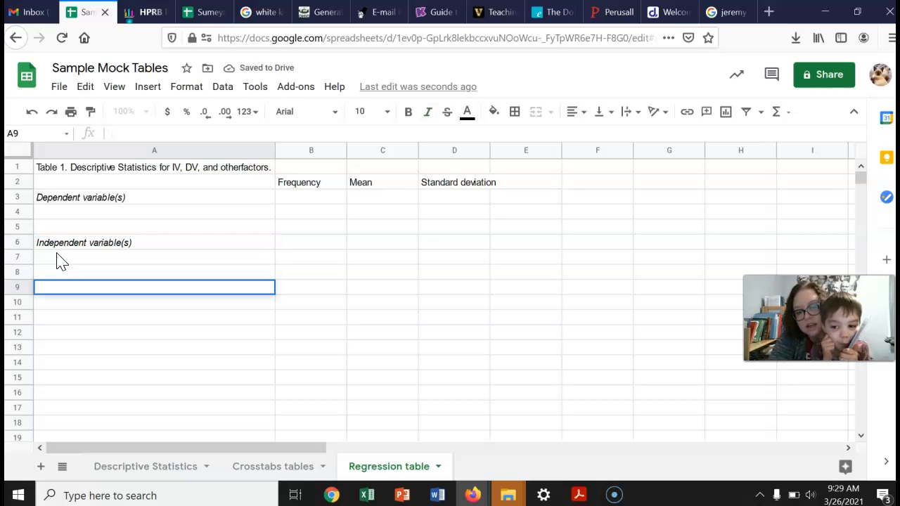
{"action": "key", "text": "Down"}
{"action": "key", "text": "ctrl+i"}
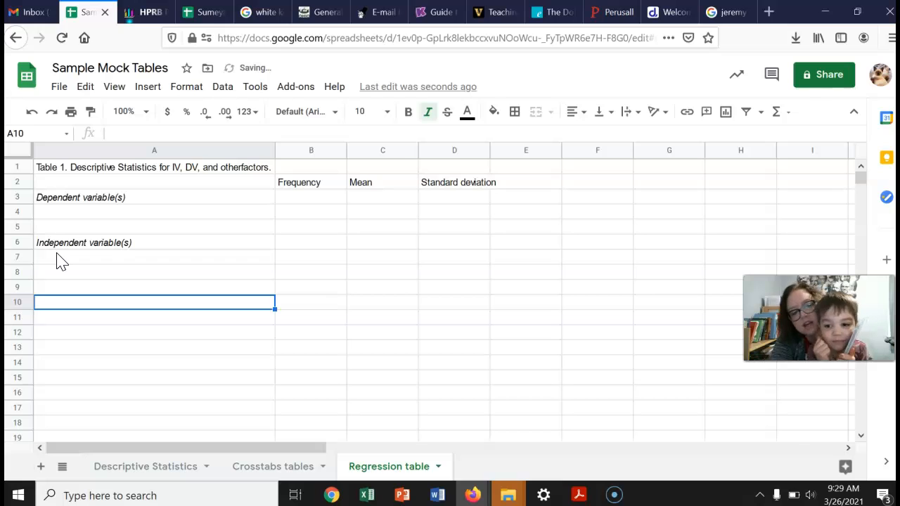
{"action": "type", "text": "Contro"}
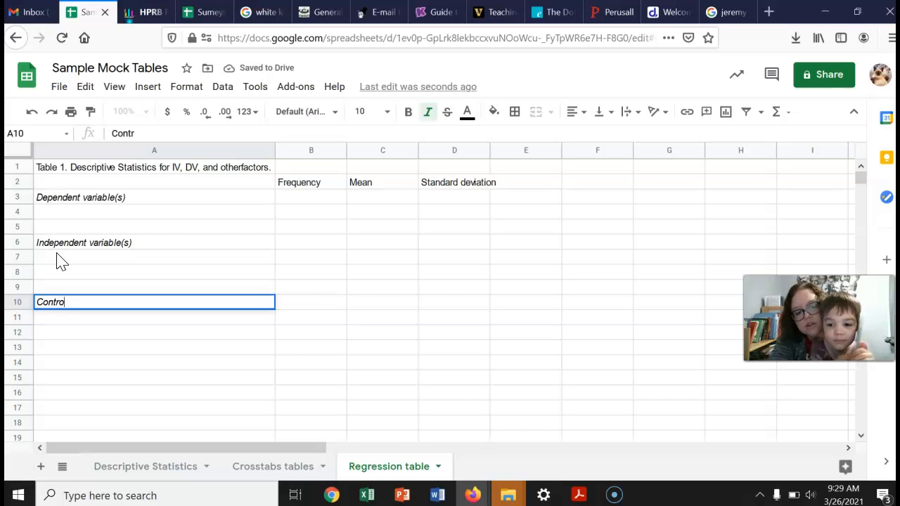
{"action": "type", "text": "l variab"}
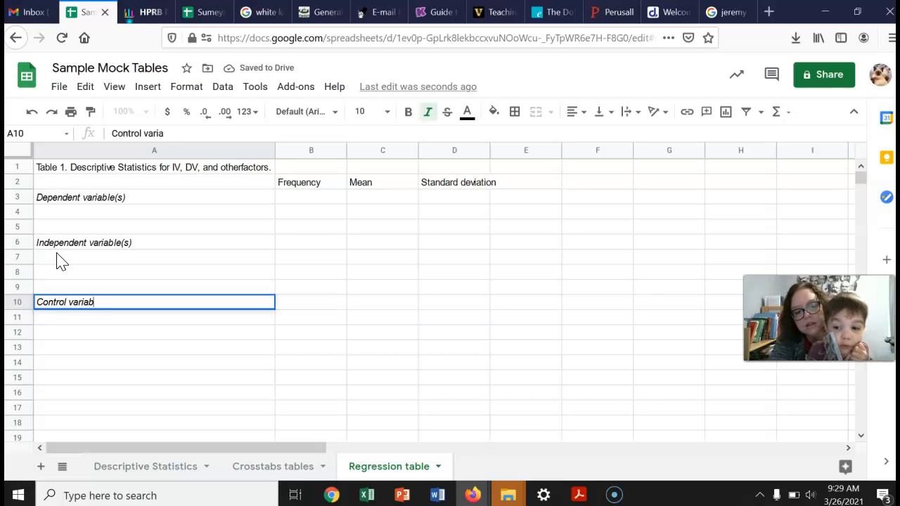
{"action": "type", "text": "les"}
{"action": "key", "text": "BackSpace"}
{"action": "type", "text": "(s)"}
{"action": "key", "text": "Return"}
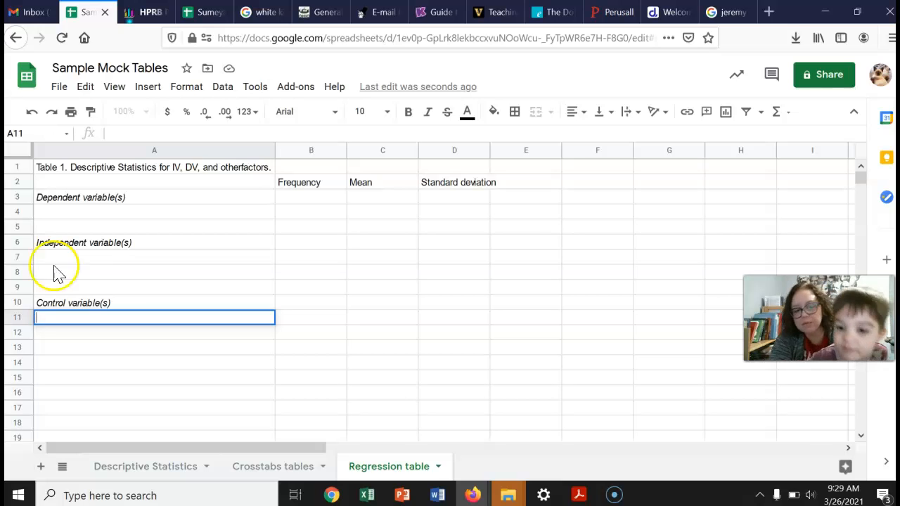
Enter "N" in A15 and the note "Source: Fragile Familes Survey, Wave 6" in A16
{"action": "left_click", "coordinate": [83, 381]}
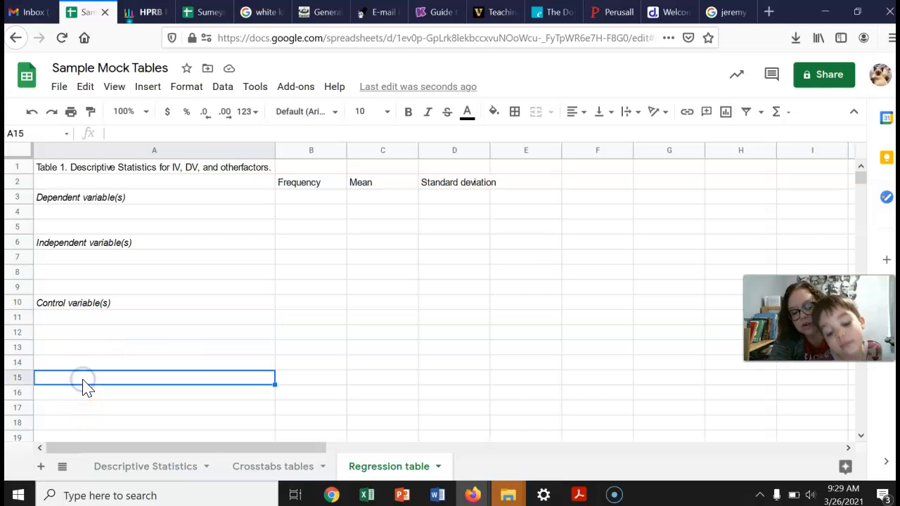
{"action": "type", "text": "N"}
{"action": "key", "text": "Return"}
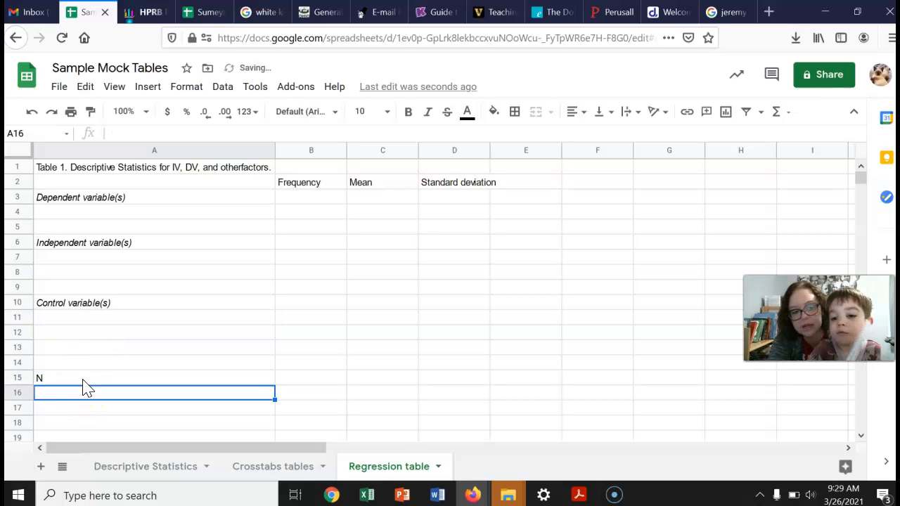
{"action": "type", "text": "Source: "}
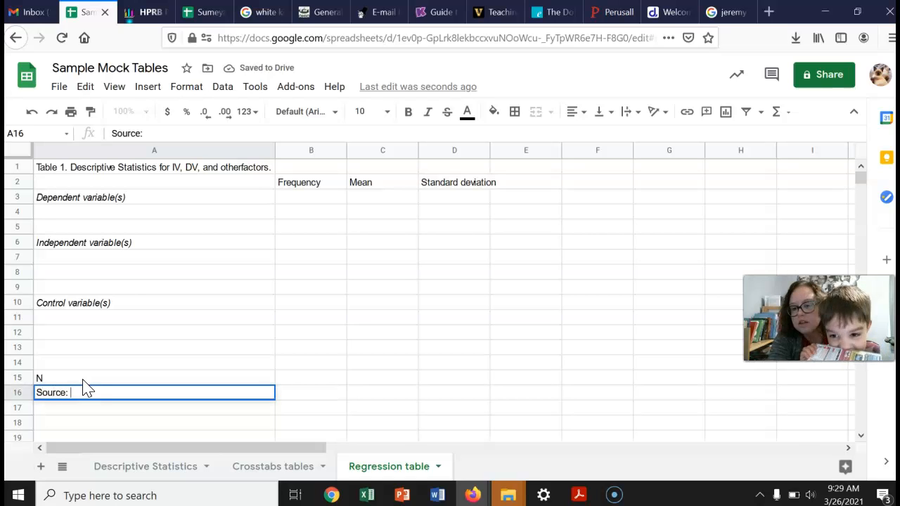
{"action": "type", "text": "Fra"}
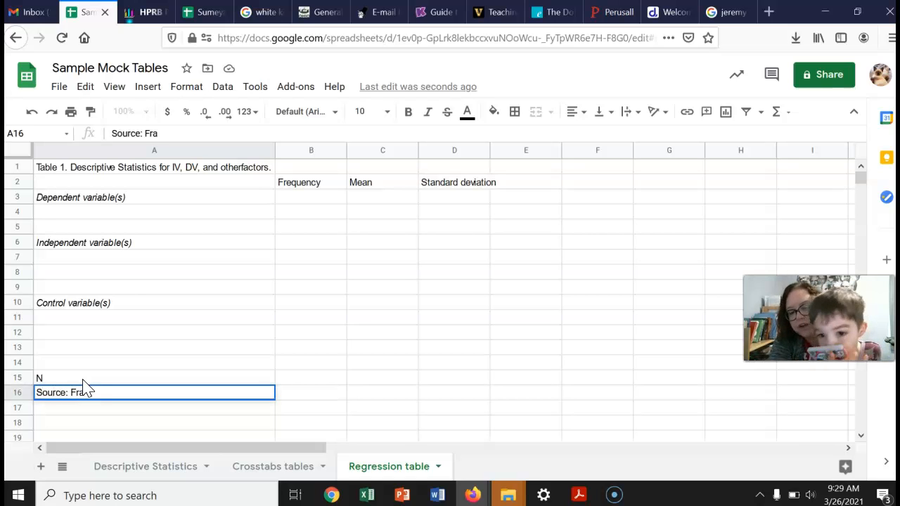
{"action": "type", "text": "gile Fami"}
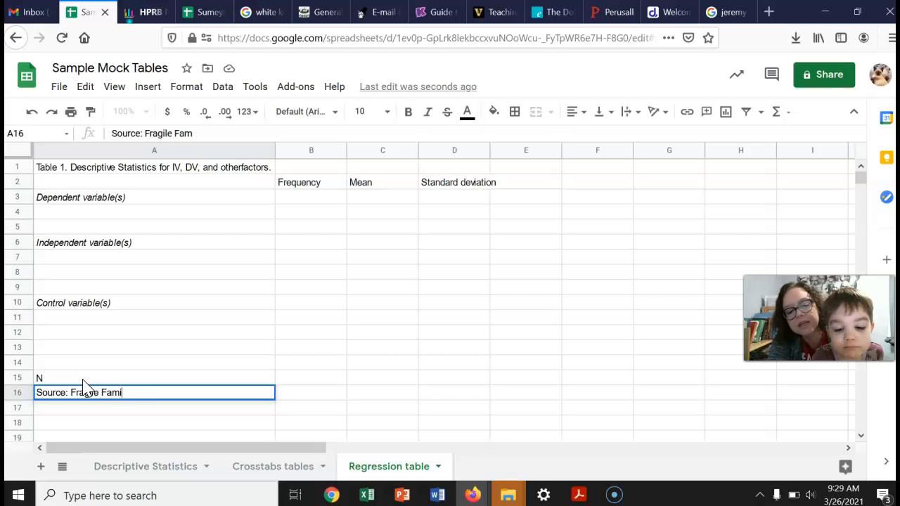
{"action": "type", "text": "les Surv"}
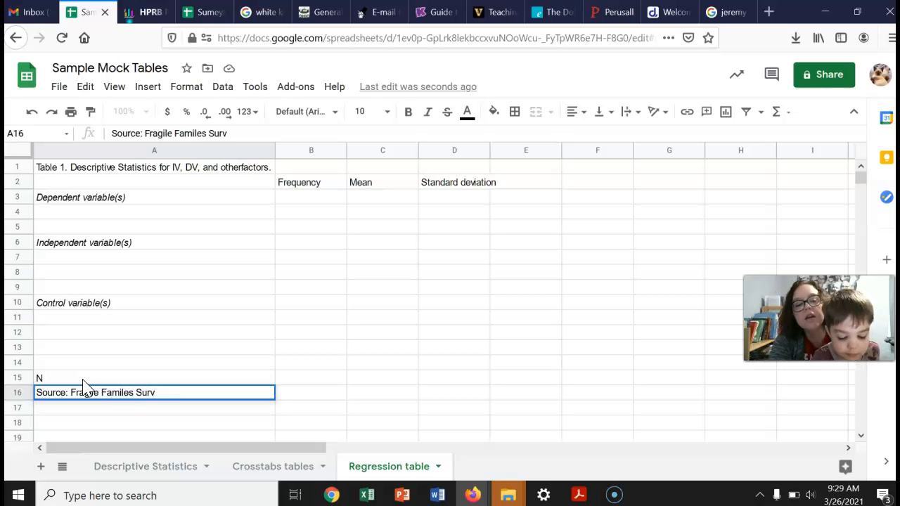
{"action": "type", "text": "ey, Wave 5"}
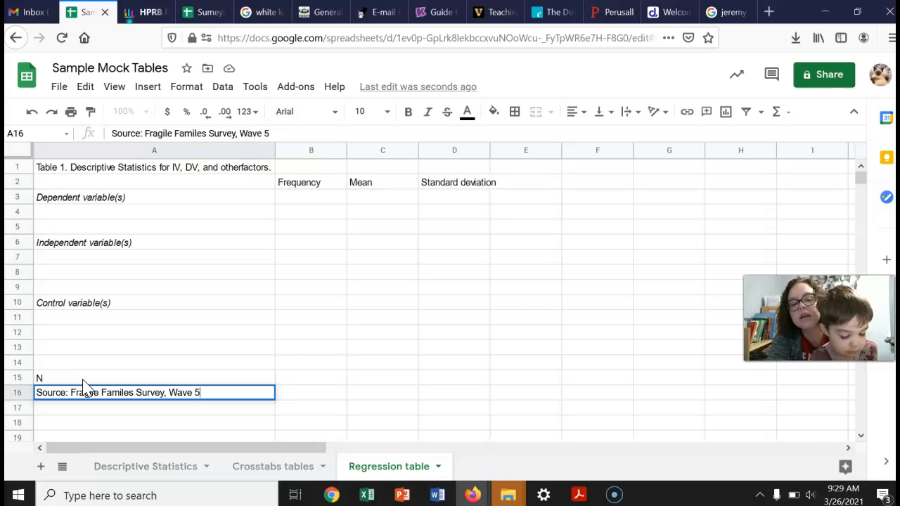
{"action": "key", "text": "BackSpace"}
{"action": "type", "text": "6"}
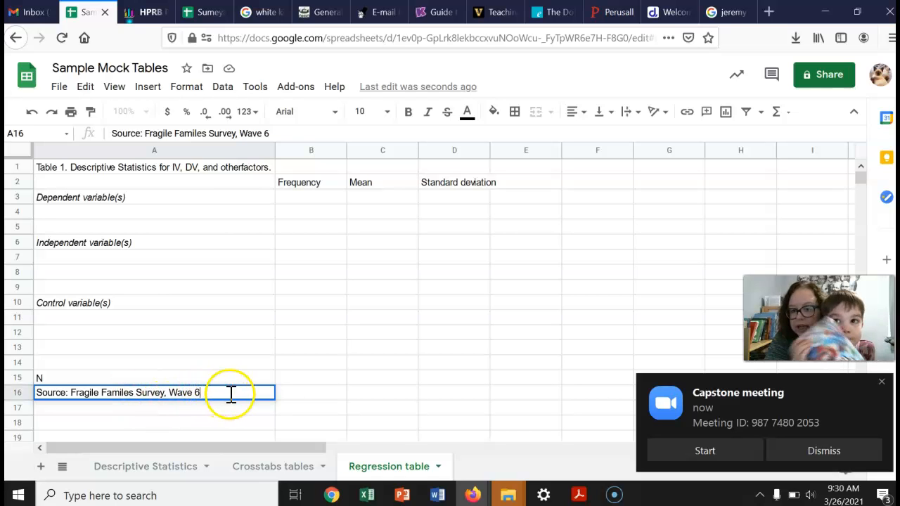
Autofit column D to its contents and enter the column header "Sig." in E2
{"action": "left_click", "coordinate": [881, 384]}
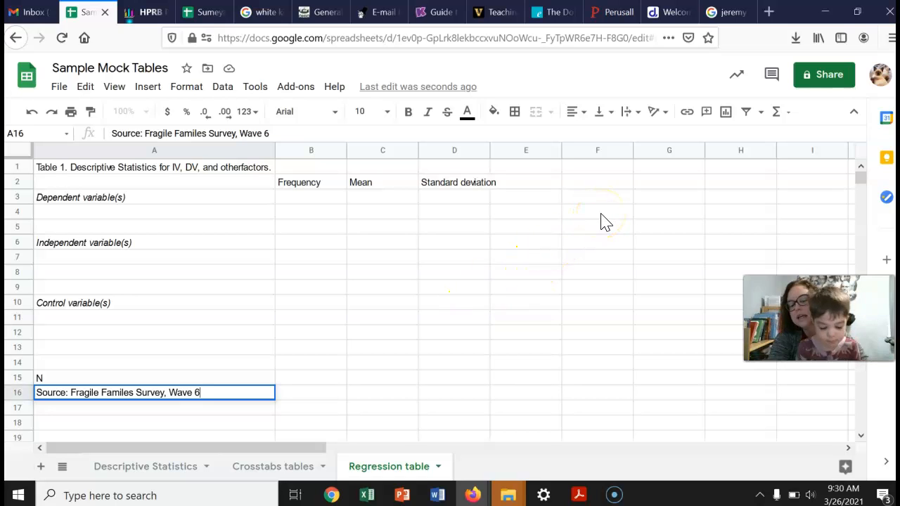
{"action": "double_click", "coordinate": [490, 151]}
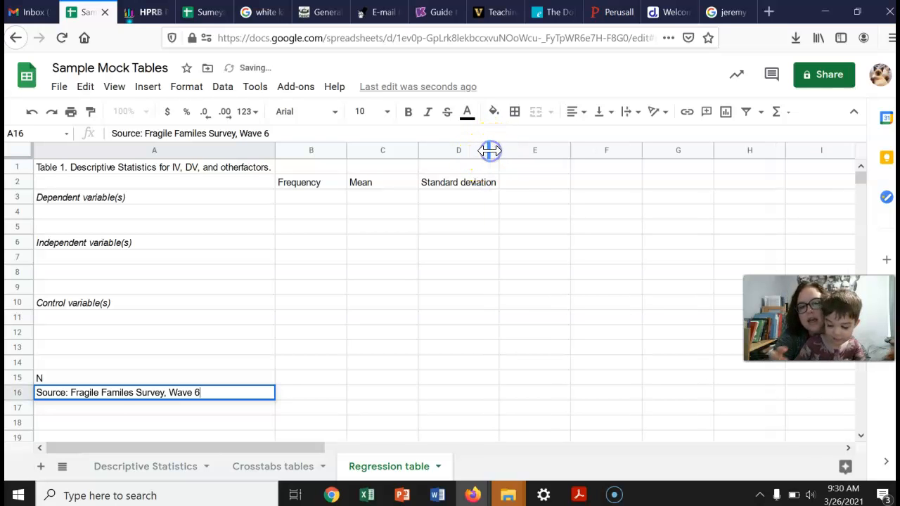
{"action": "left_click", "coordinate": [531, 184]}
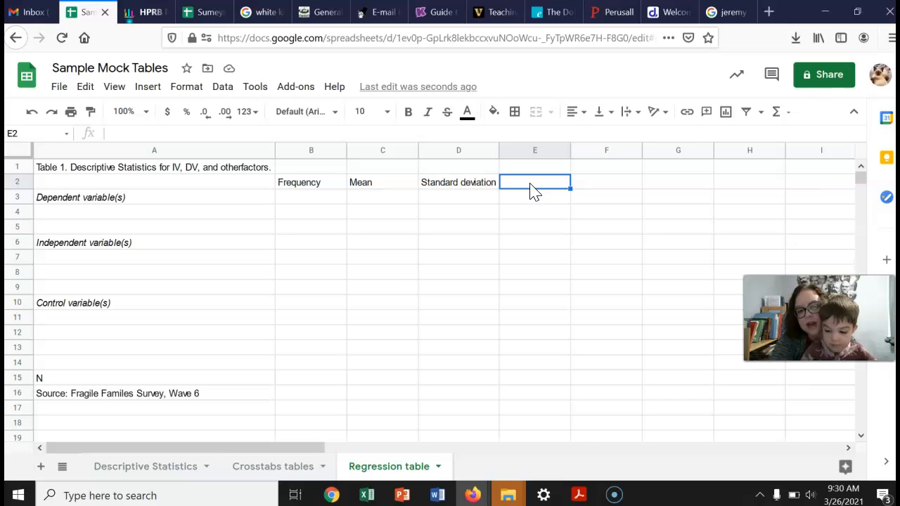
{"action": "type", "text": "Sig."}
{"action": "key", "text": "Return"}
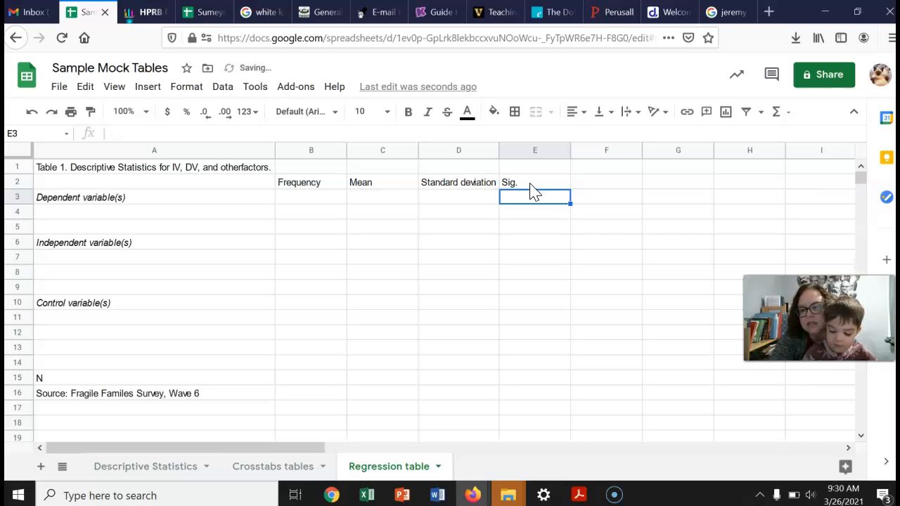